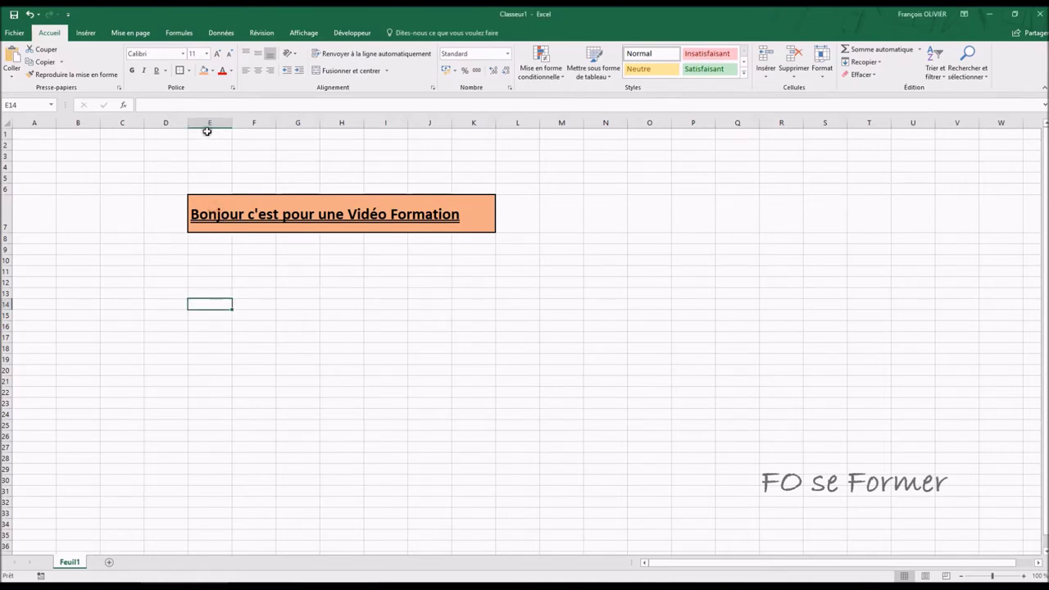
# Select title cell E7 and check that neighbouring cells G7 and I7 are empty
pyautogui.click(219, 198)
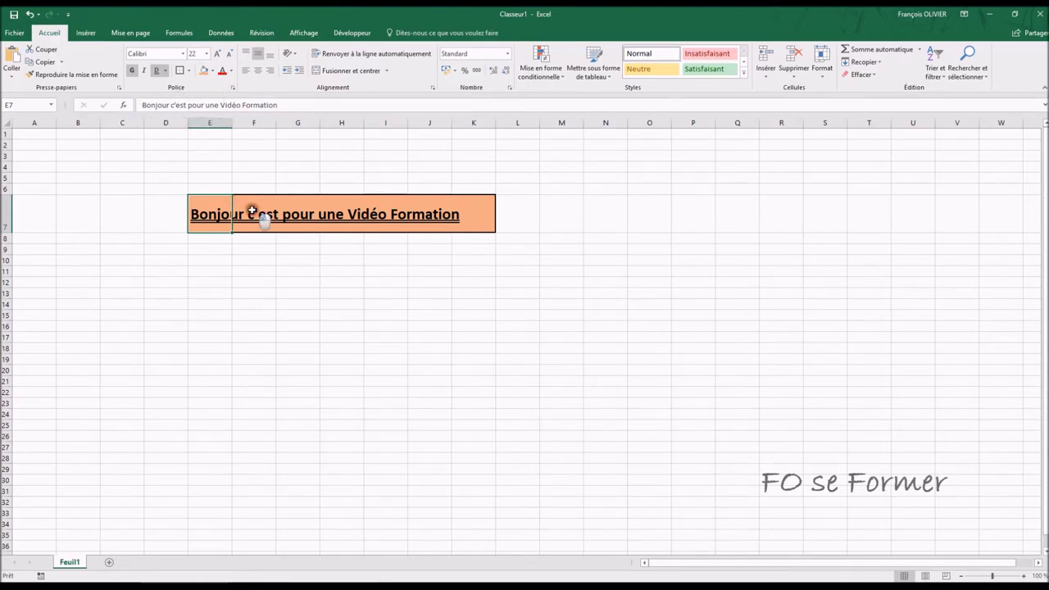
pyautogui.click(252, 212)
pyautogui.click(298, 212)
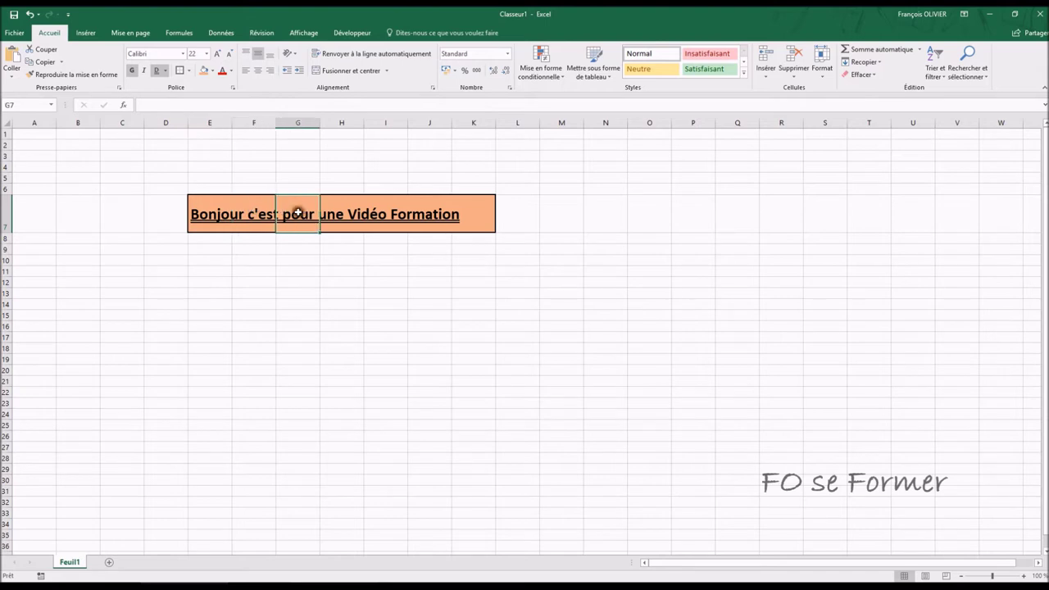
pyautogui.click(382, 215)
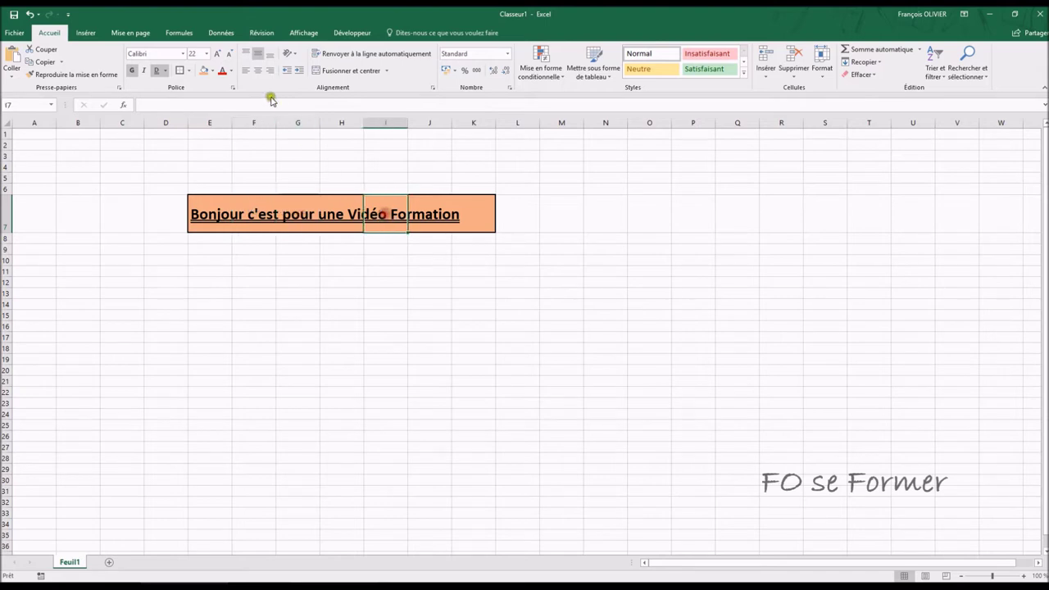
pyautogui.click(205, 214)
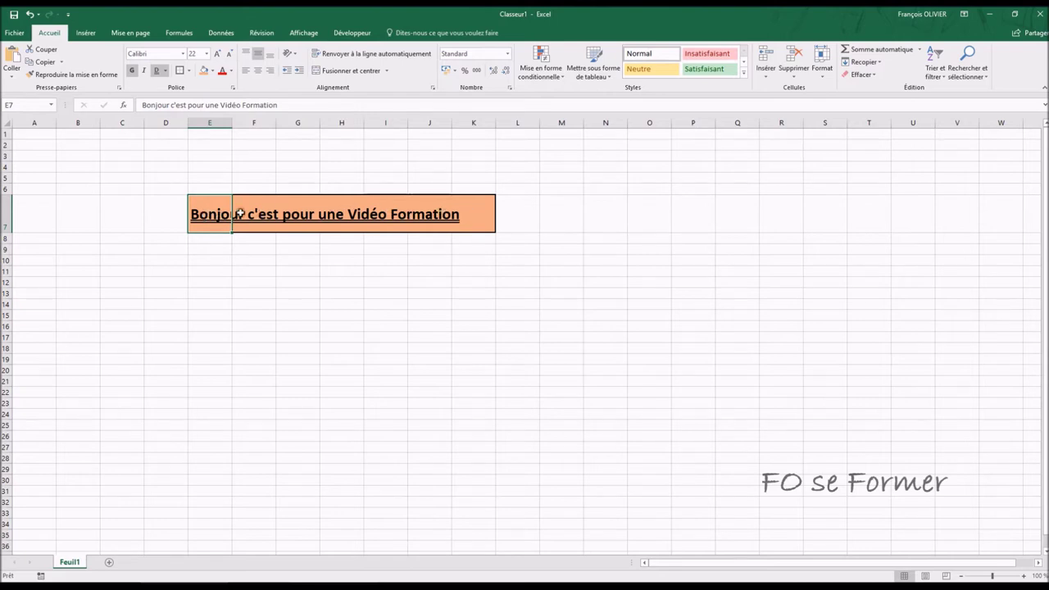
# Try centring the title in E7, then across the selected row 7 cells, reverting to left alignment each time
pyautogui.click(259, 76)
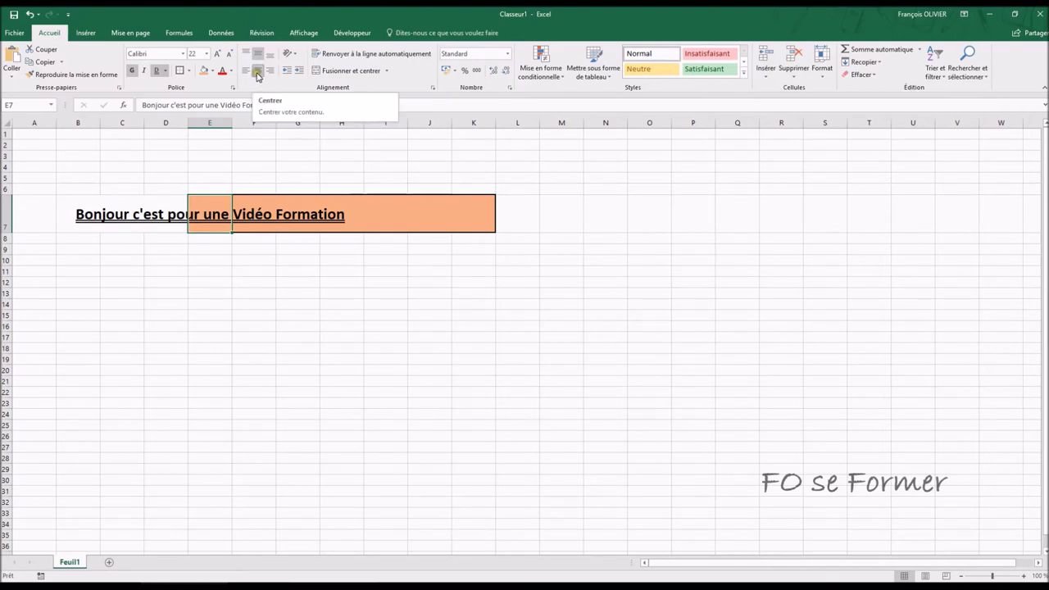
pyautogui.click(258, 74)
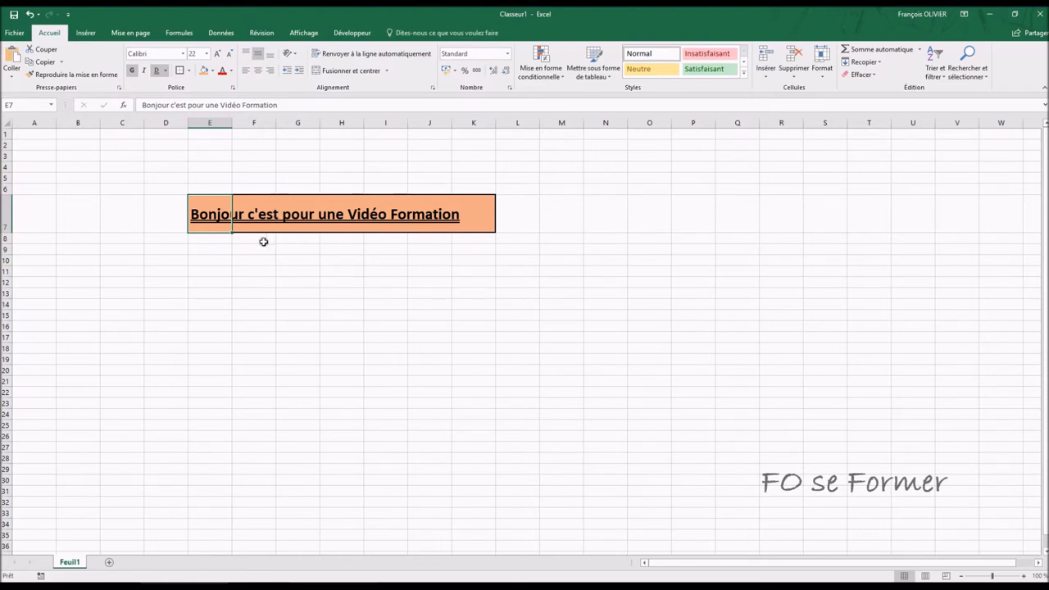
pyautogui.moveTo(222, 209); pyautogui.dragTo(463, 211)
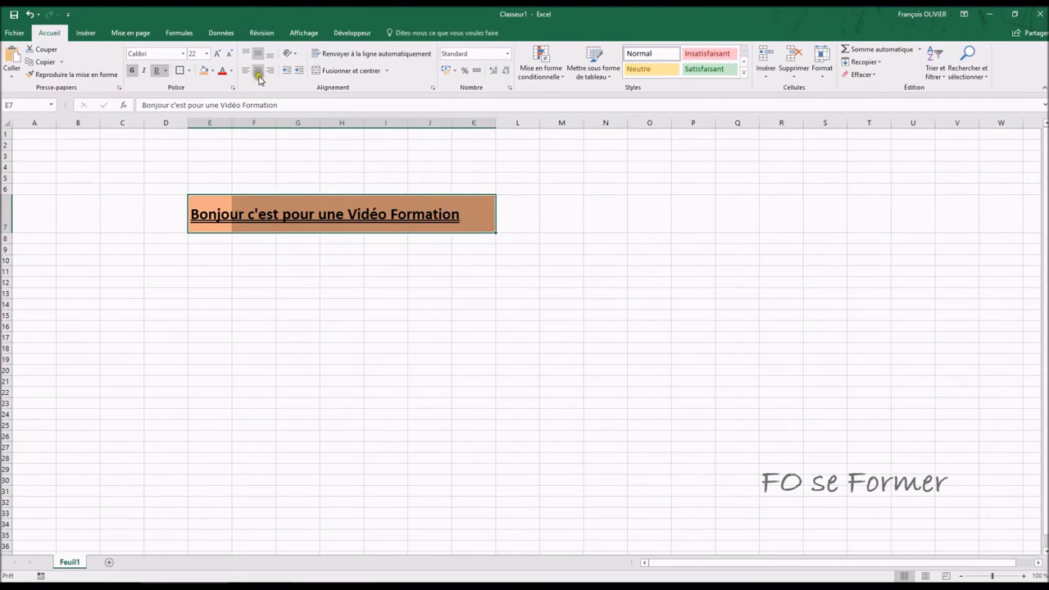
pyautogui.click(258, 73)
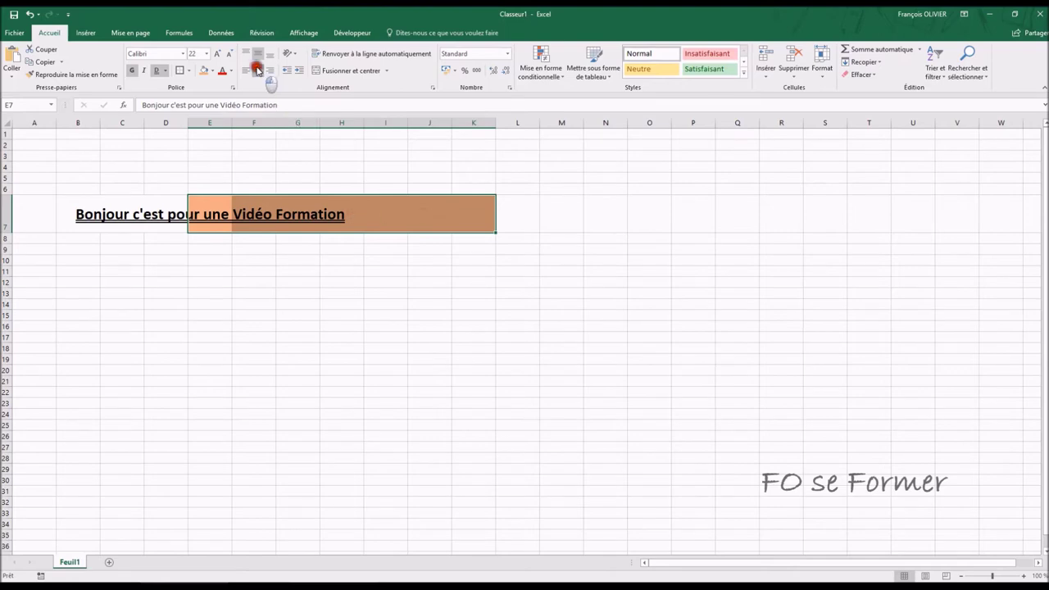
pyautogui.click(257, 71)
pyautogui.click(261, 303)
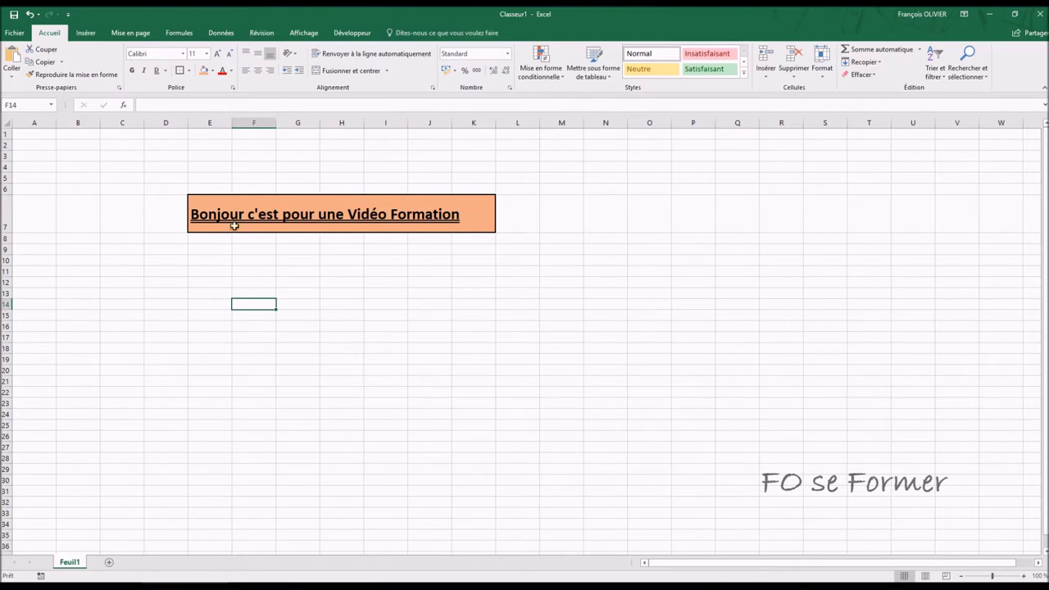
# Merge and centre E7:K7, try dragging the merged cell, and dismiss the merged-cell warning
pyautogui.moveTo(214, 213); pyautogui.dragTo(468, 214)
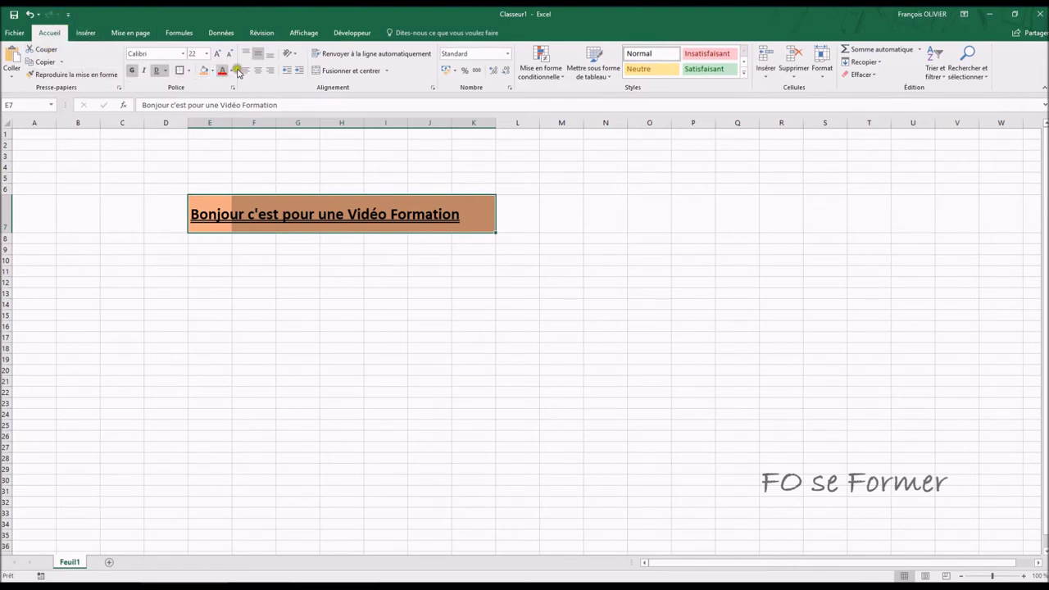
pyautogui.click(341, 73)
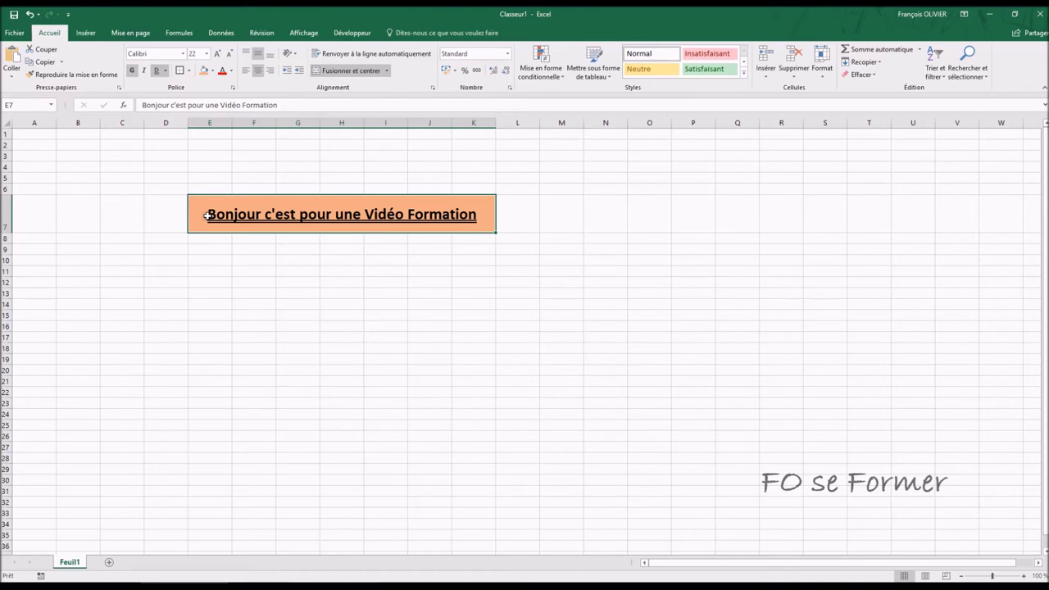
pyautogui.moveTo(366, 198); pyautogui.dragTo(503, 206)
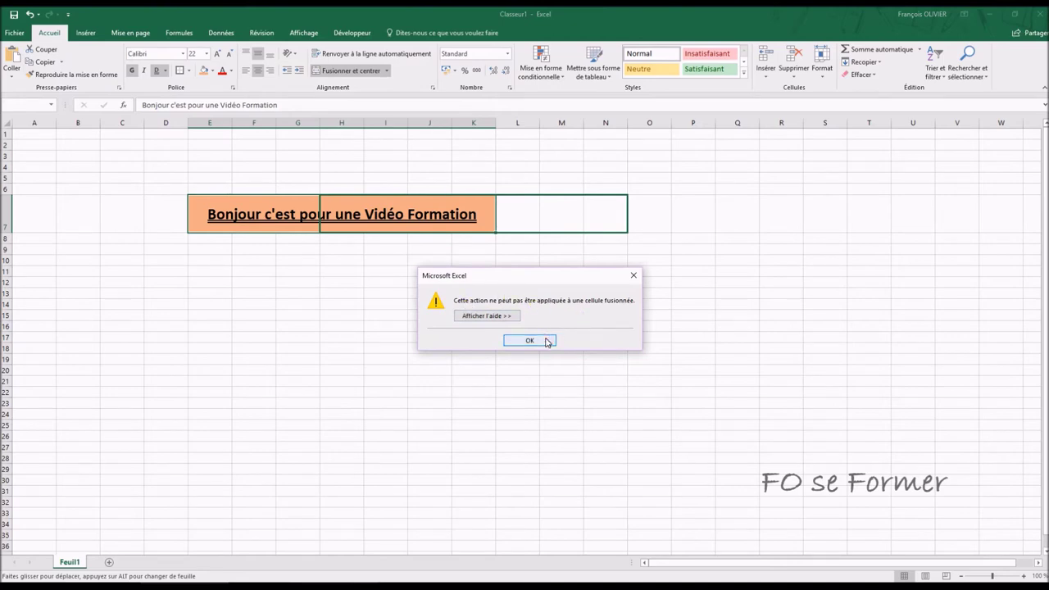
pyautogui.click(547, 340)
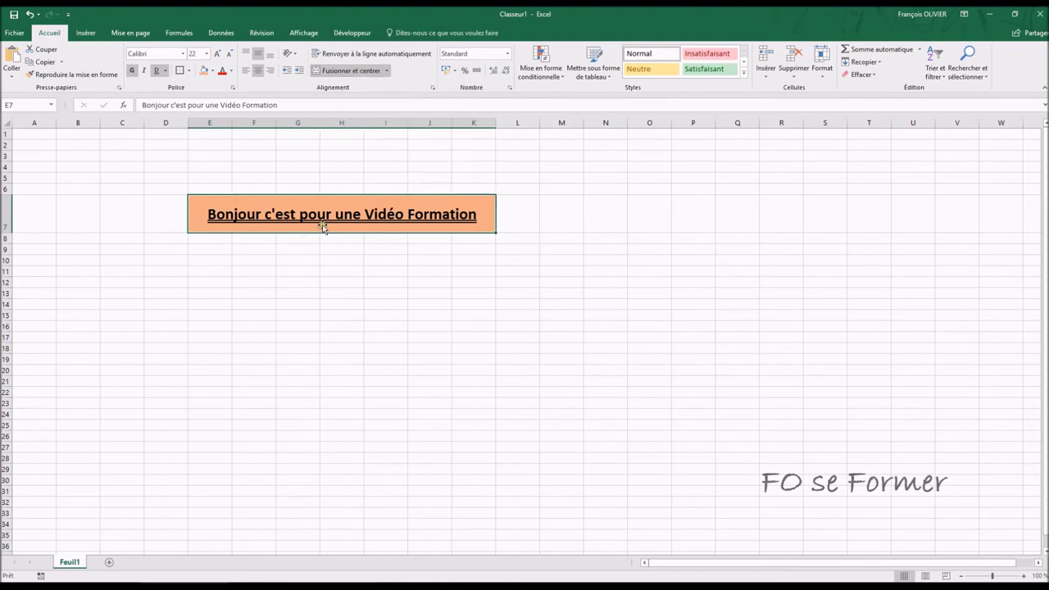
# Unmerge E7:K7 so the title is left-aligned in E7, then reselect E7:K7
pyautogui.click(353, 74)
pyautogui.click(309, 259)
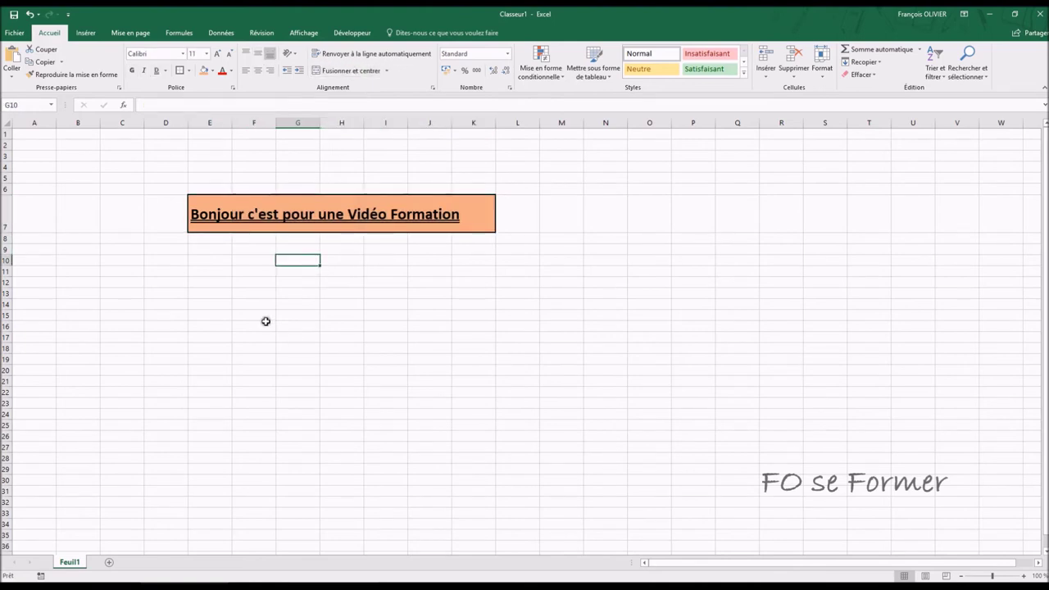
pyautogui.click(212, 214)
pyautogui.moveTo(212, 214); pyautogui.dragTo(451, 211)
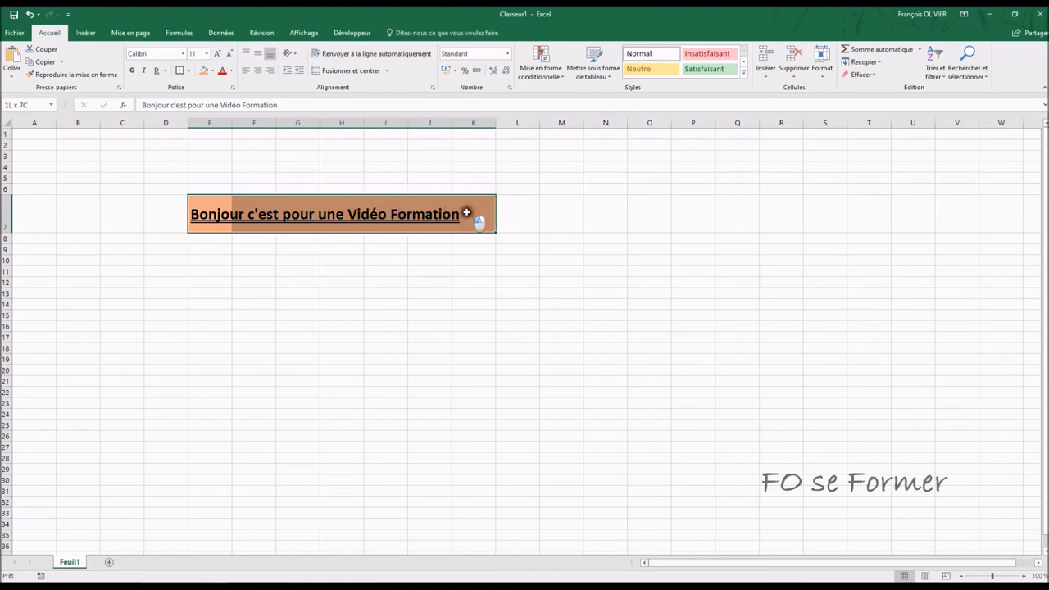
pyautogui.moveTo(452, 211); pyautogui.dragTo(467, 212)
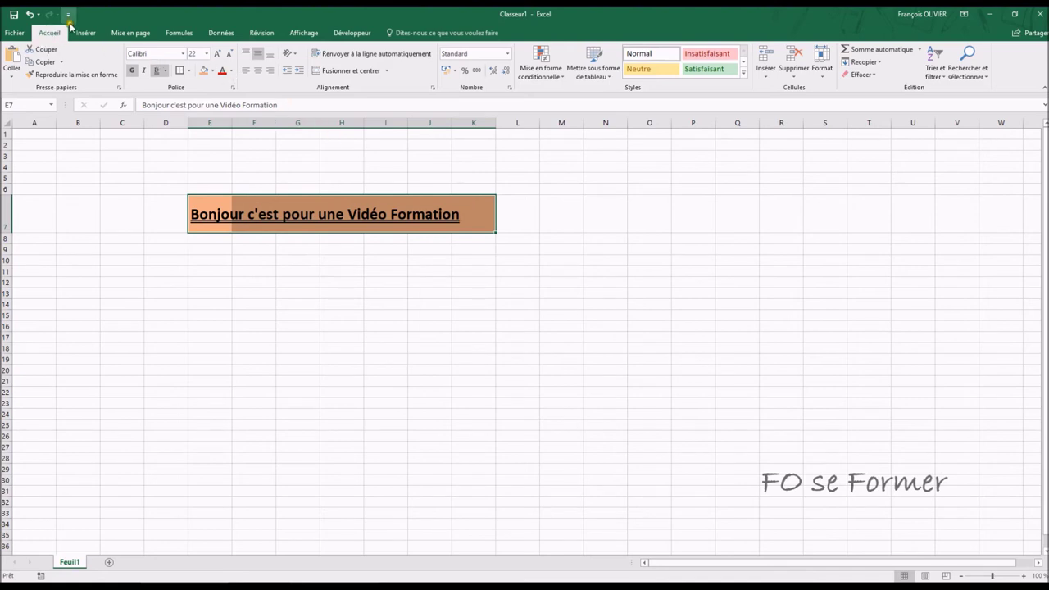
pyautogui.click(819, 78)
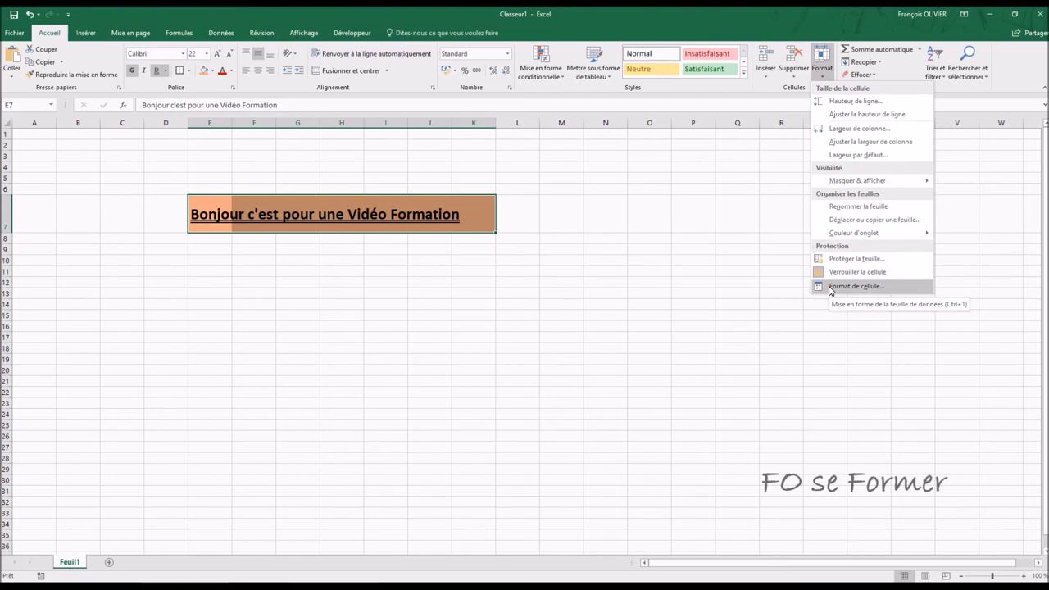
# In Format Cells > Alignement, set Horizontal to 'Centré sur plusieurs colonnes' for E7:K7
pyautogui.click(830, 286)
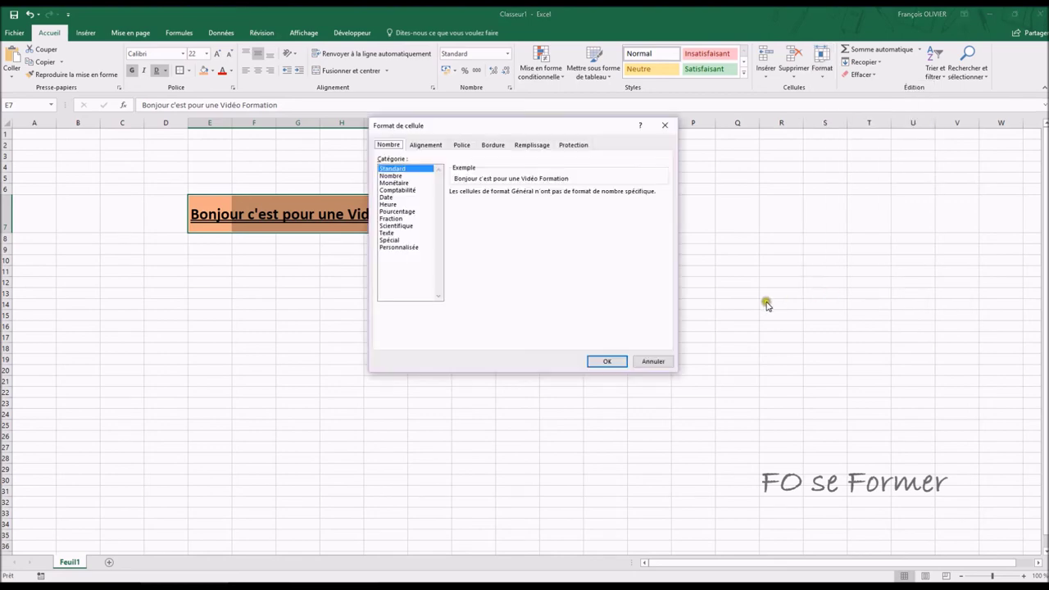
pyautogui.moveTo(475, 128); pyautogui.dragTo(648, 145)
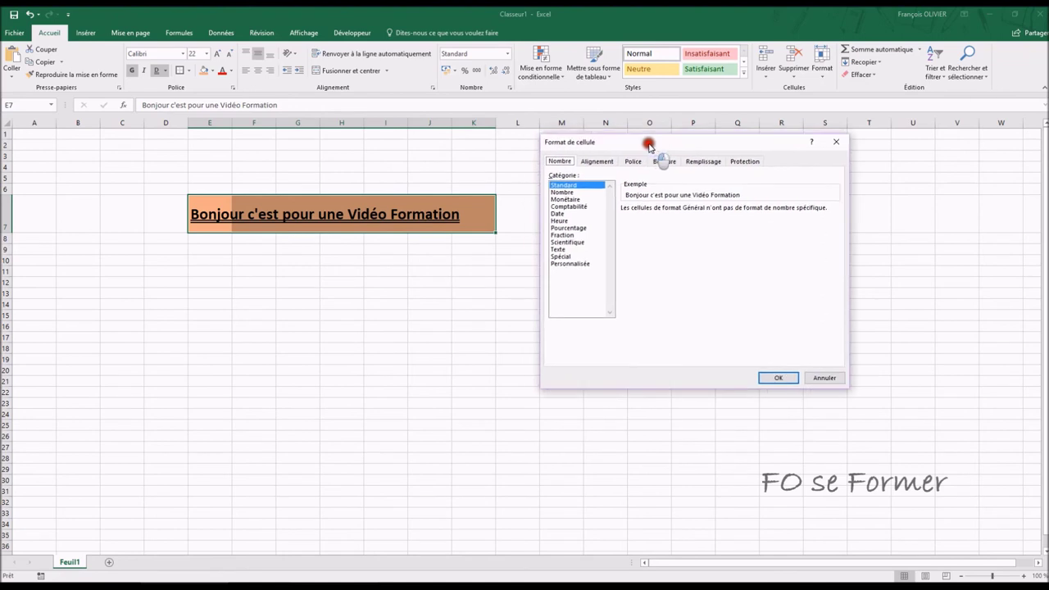
pyautogui.click(599, 162)
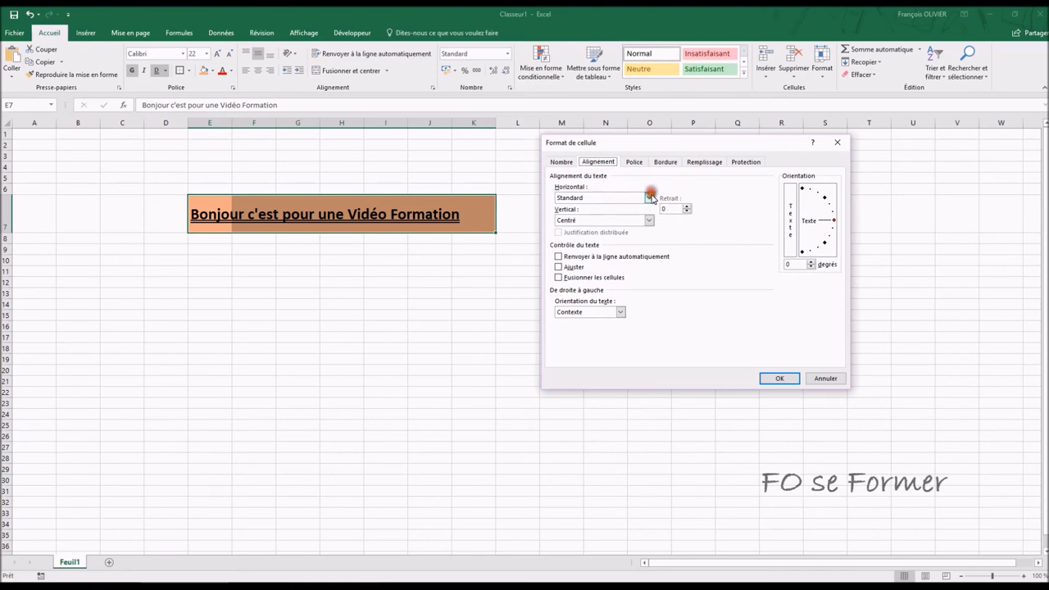
pyautogui.click(649, 197)
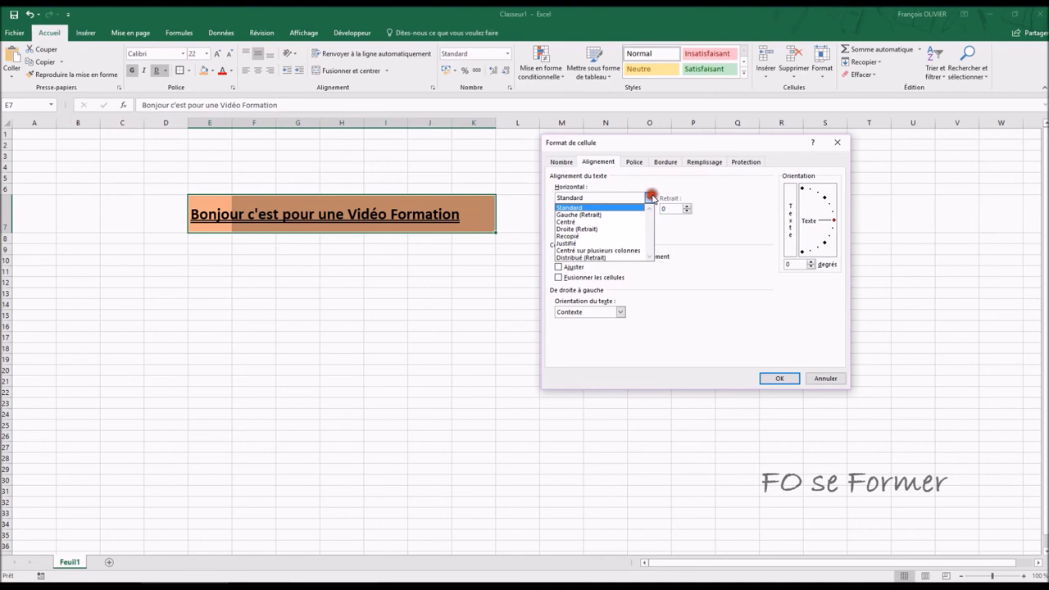
pyautogui.click(606, 229)
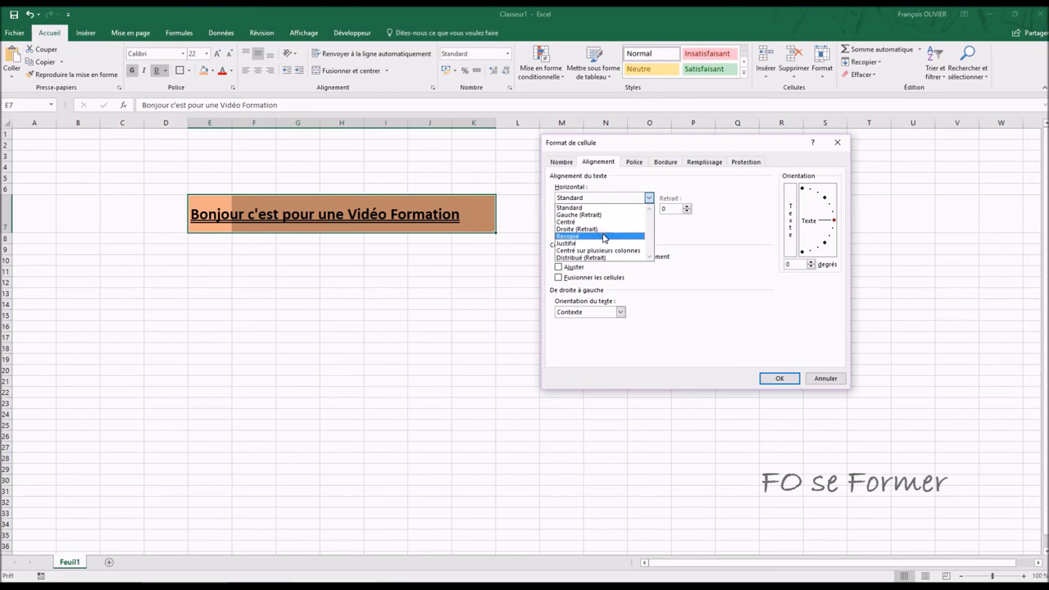
pyautogui.click(602, 251)
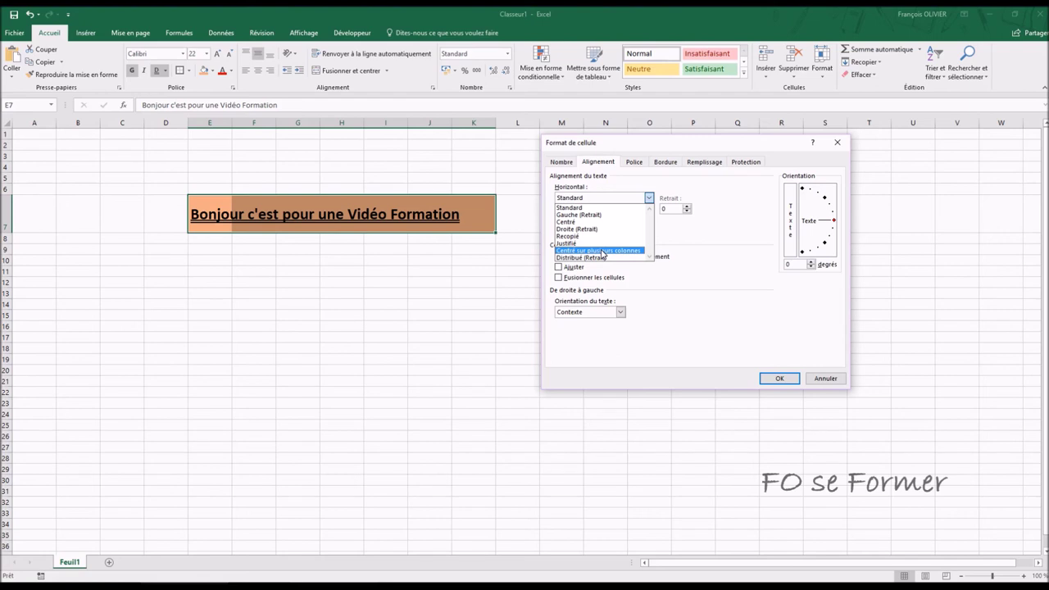
pyautogui.click(602, 251)
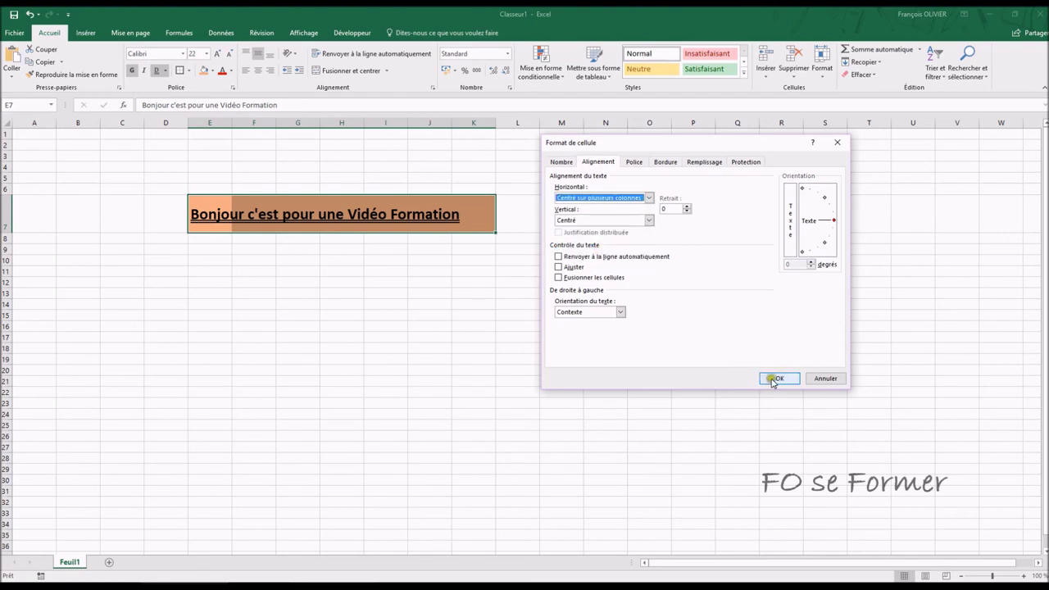
pyautogui.click(776, 378)
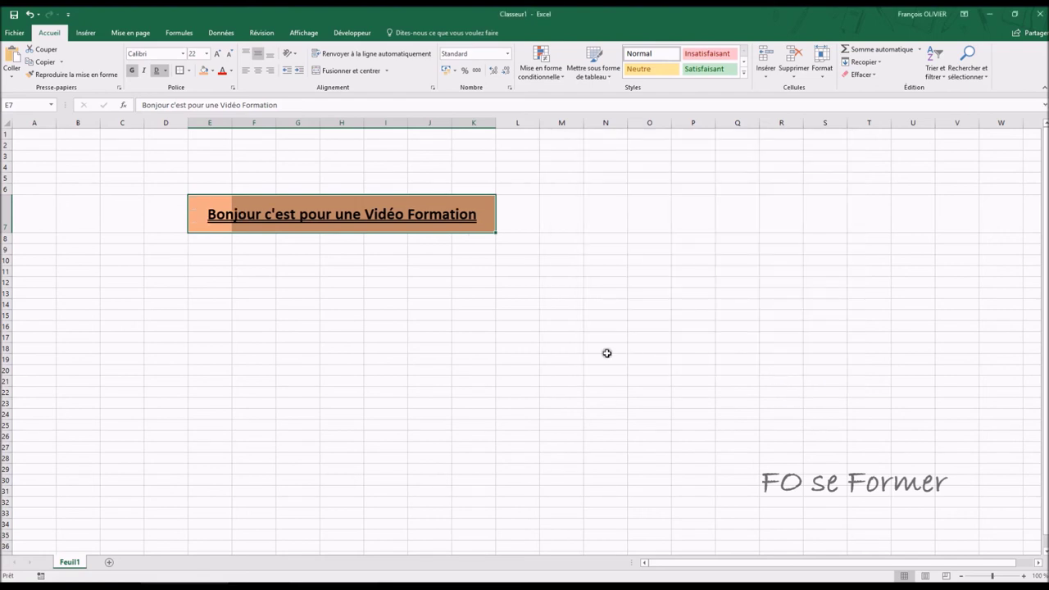
# Select each cell from E7 to K7 to show they remain separate cells
pyautogui.click(600, 352)
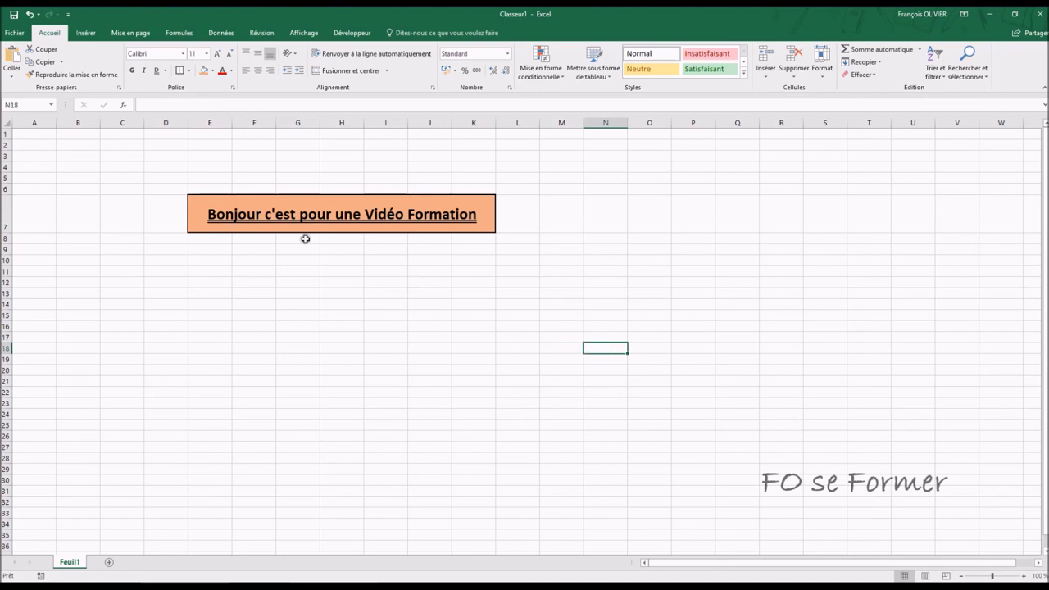
pyautogui.click(220, 213)
pyautogui.click(254, 213)
pyautogui.click(302, 206)
pyautogui.click(344, 211)
pyautogui.click(376, 210)
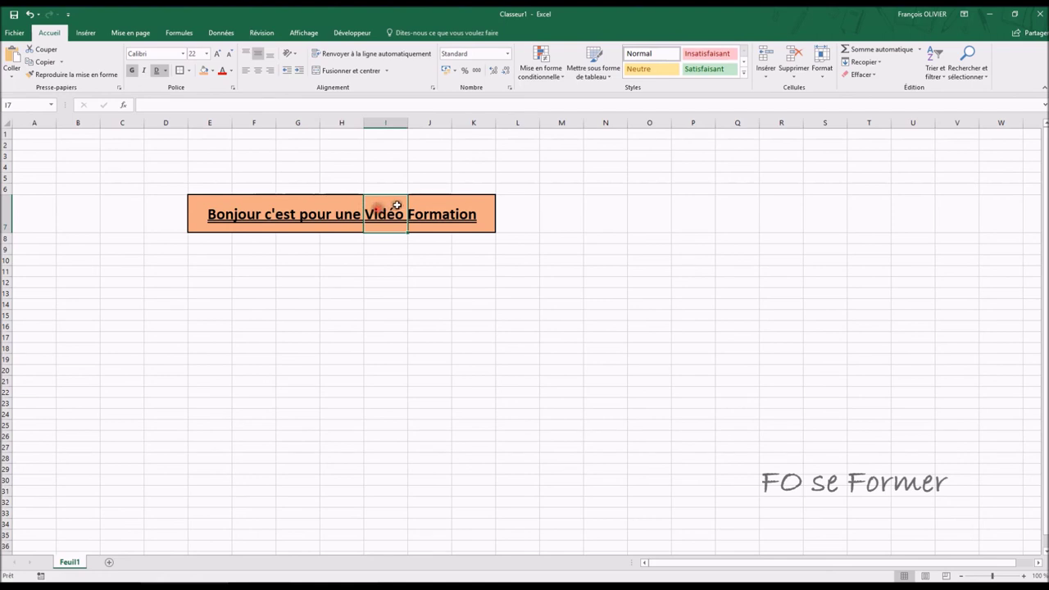
pyautogui.click(424, 203)
pyautogui.click(474, 212)
# Drag the E7:K7 title block right to I7:O7, then back to F7:L7
pyautogui.moveTo(211, 215); pyautogui.dragTo(465, 217)
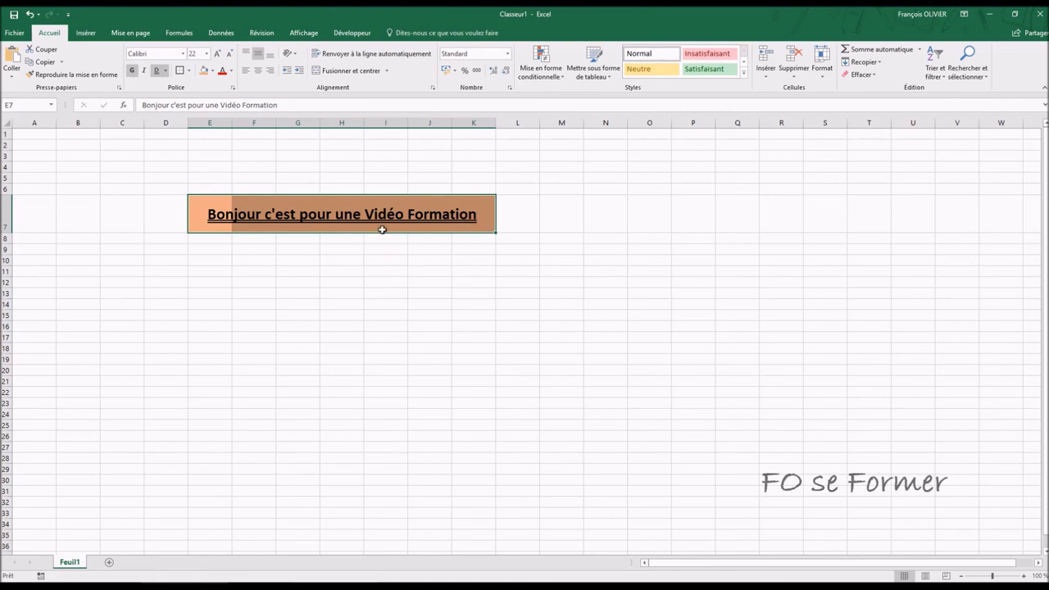
pyautogui.moveTo(382, 236); pyautogui.dragTo(542, 219)
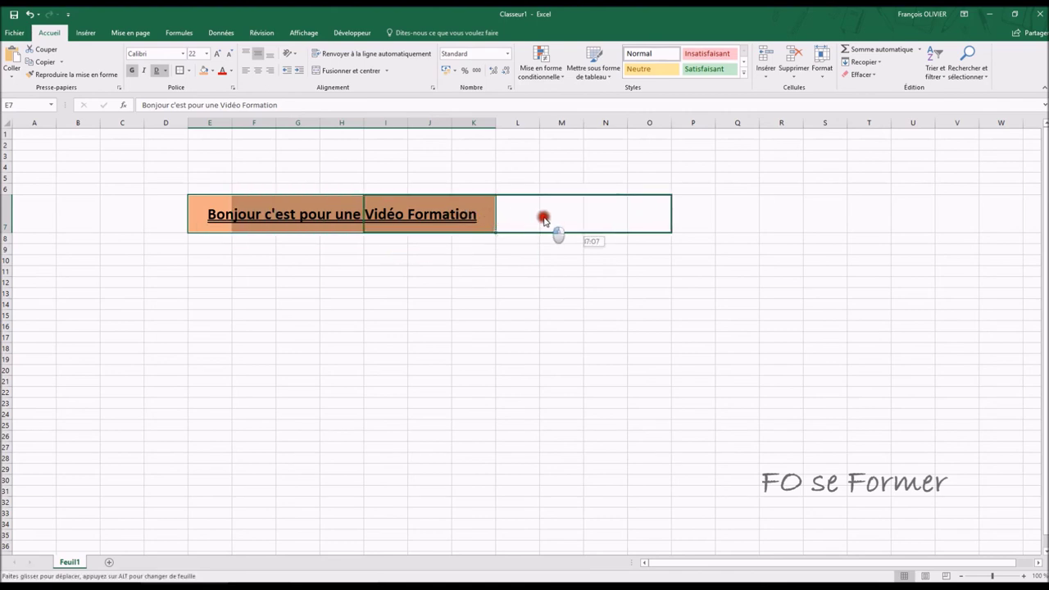
pyautogui.moveTo(542, 219); pyautogui.dragTo(543, 217)
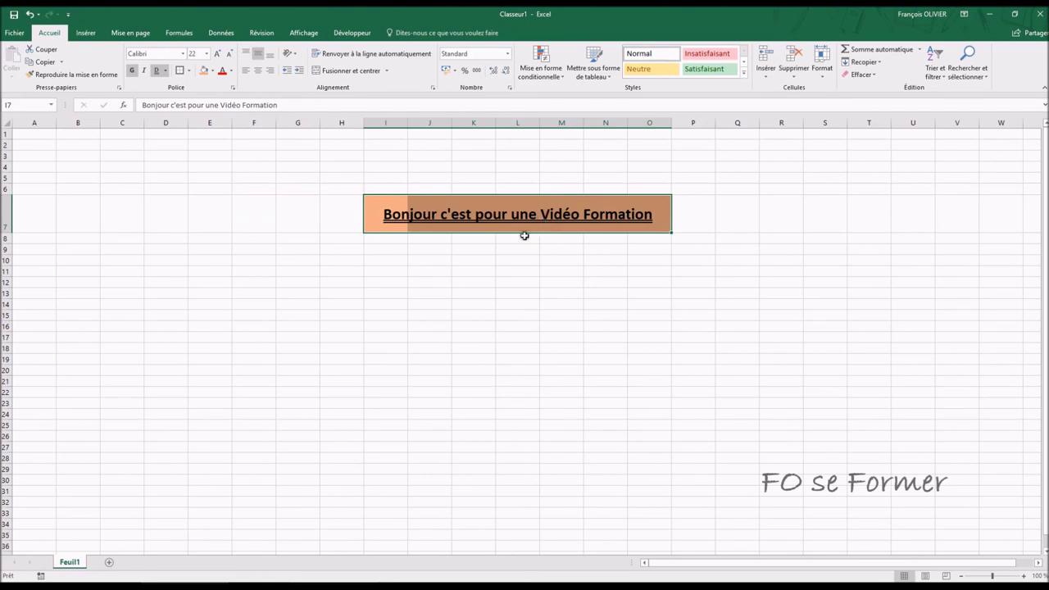
pyautogui.moveTo(521, 233); pyautogui.dragTo(398, 221)
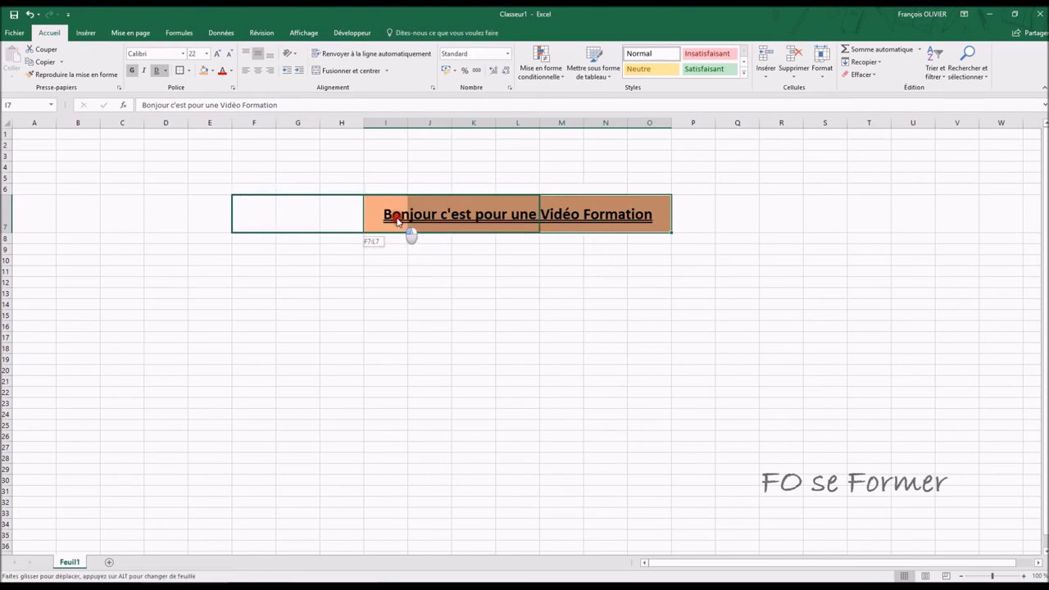
# Merge and centre F7:L7, try dragging the merged cell, and dismiss the warning
pyautogui.click(352, 70)
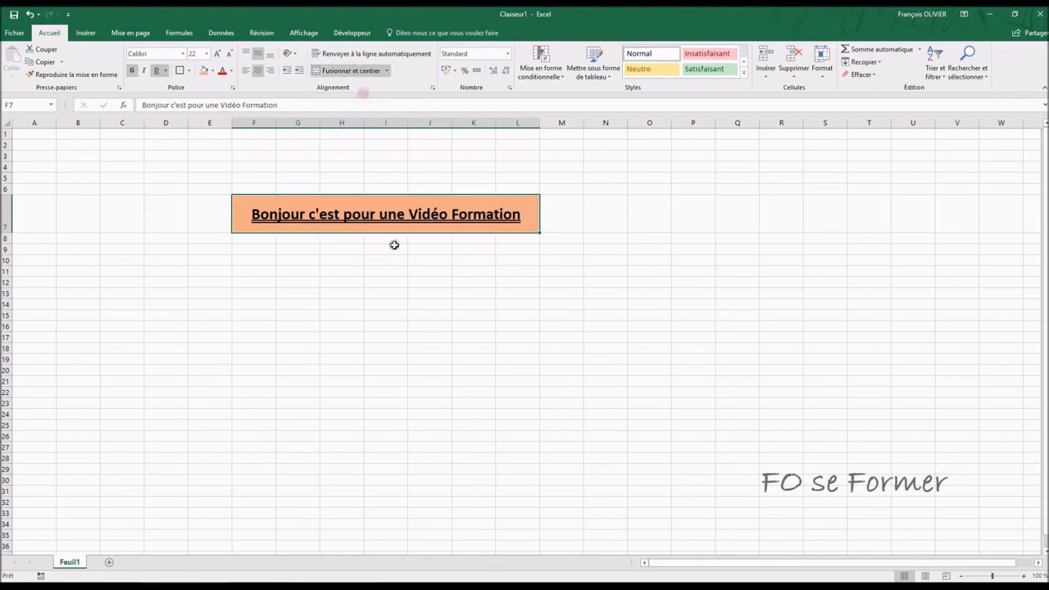
pyautogui.moveTo(398, 234); pyautogui.dragTo(566, 228)
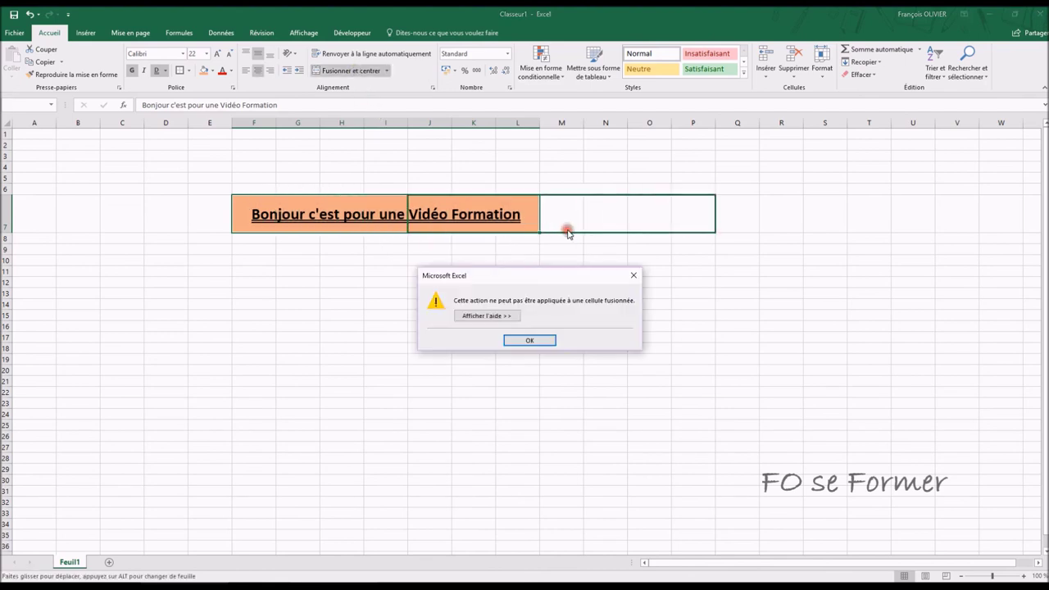
pyautogui.click(534, 341)
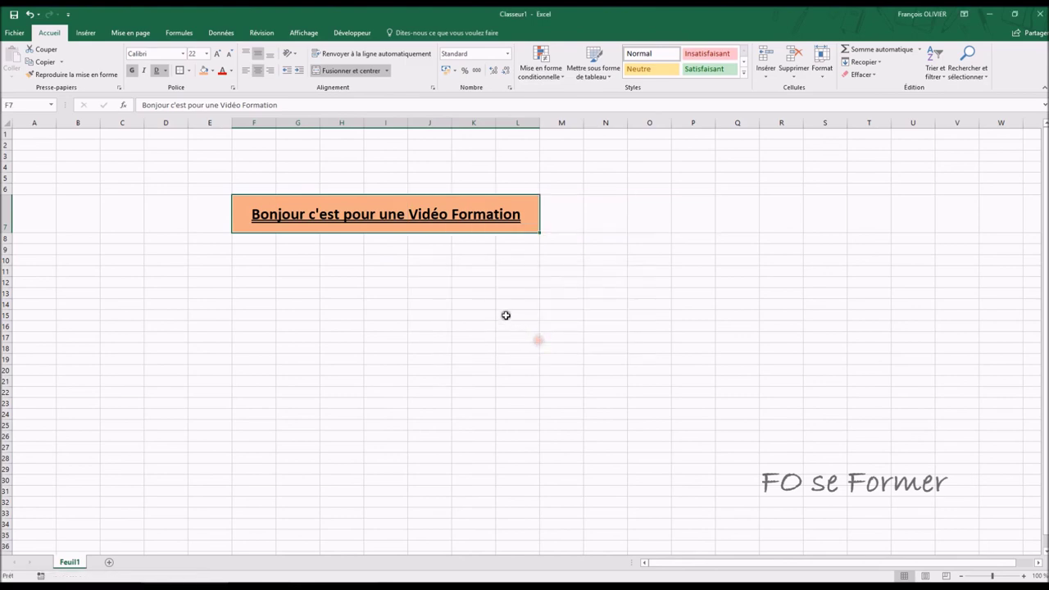